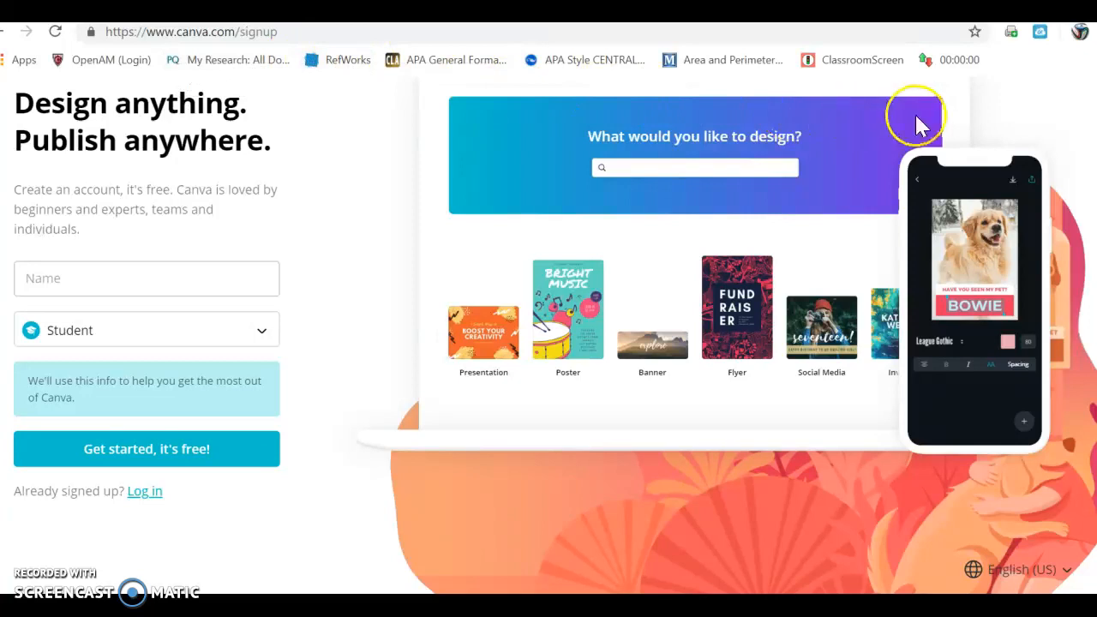
scroll(990, 142, up, 3)
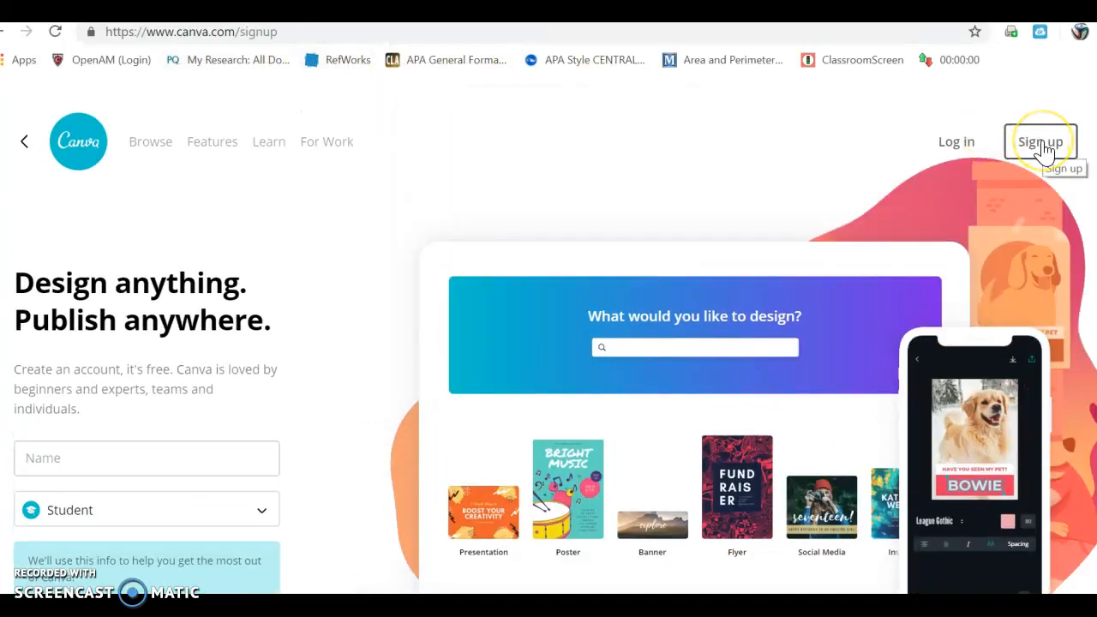
scroll(237, 252, down, 3)
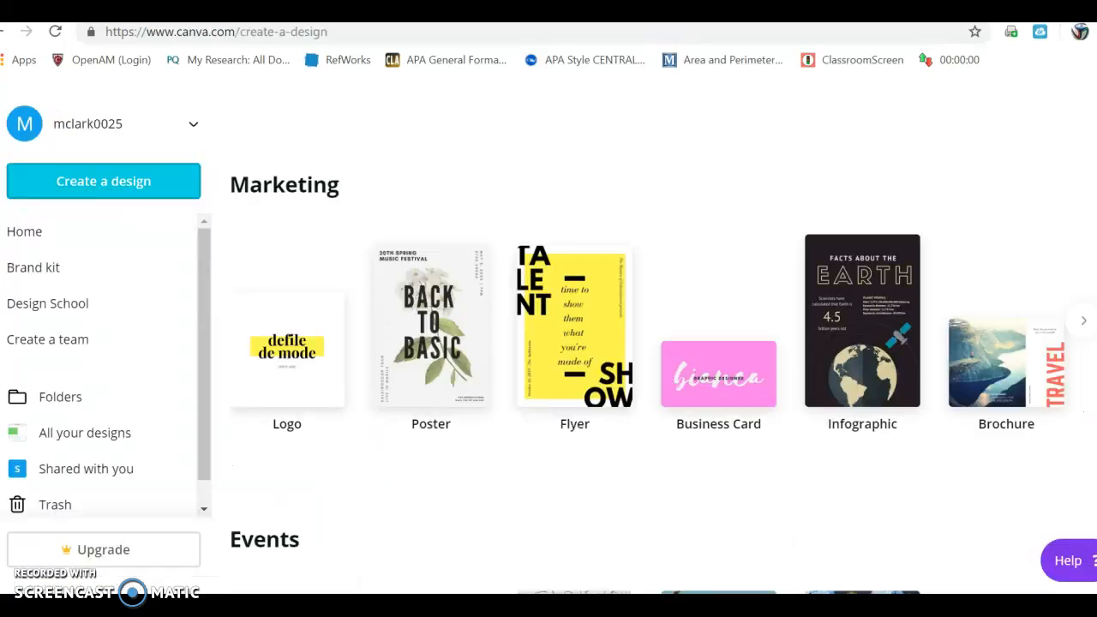
Browse the design categories and start a new Infographic from the Marketing section.
scroll(791, 240, up, 6)
scroll(793, 240, down, 4)
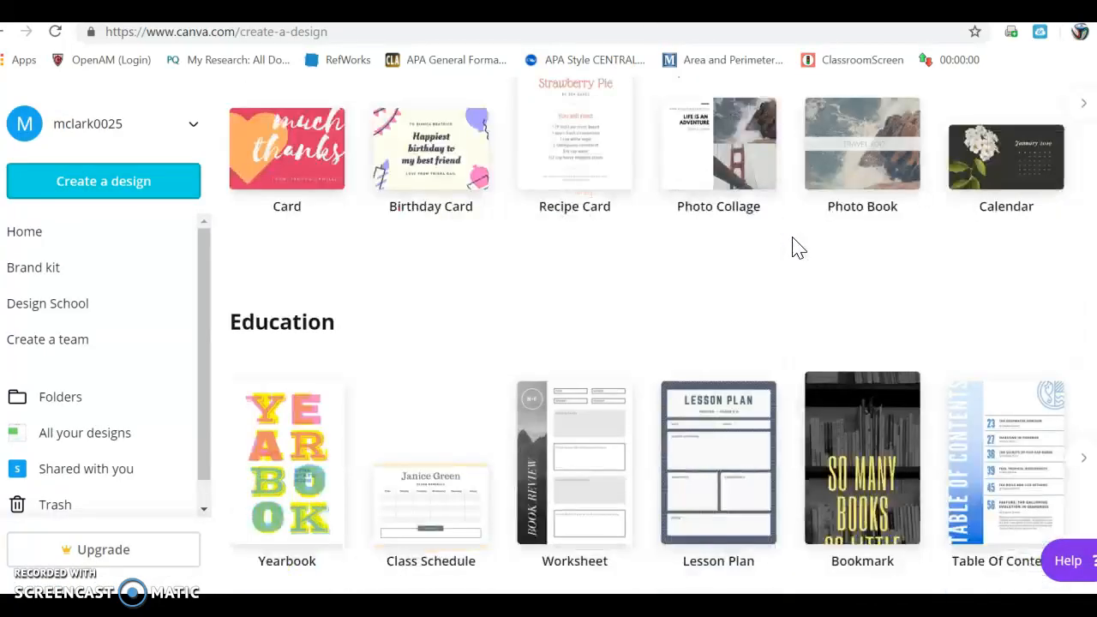
scroll(795, 246, down, 3)
scroll(796, 245, up, 1)
click(943, 224)
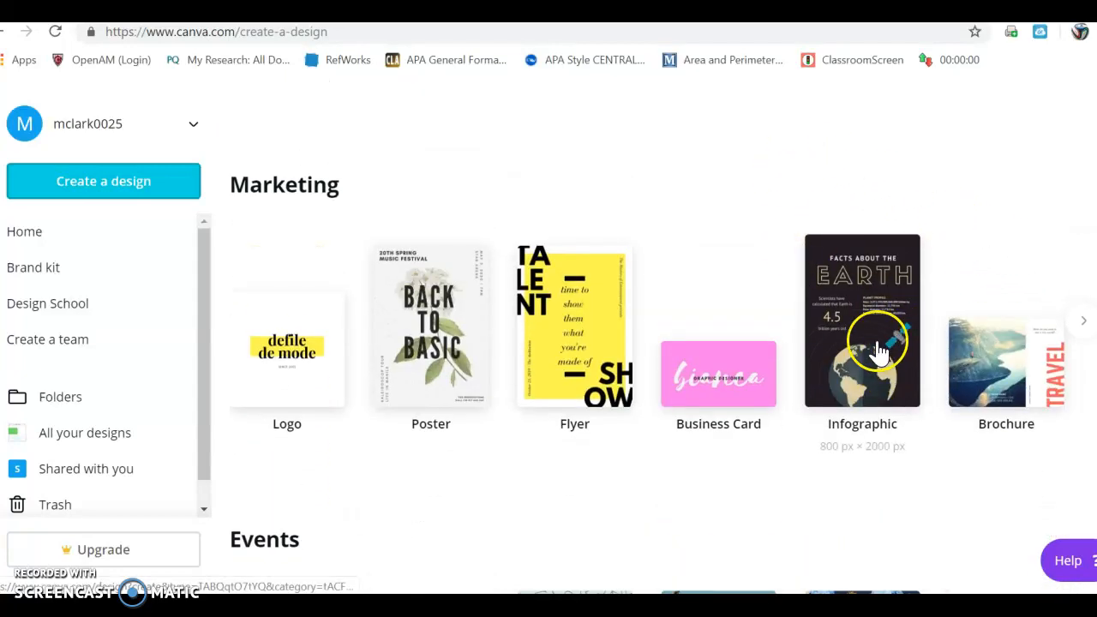
click(869, 309)
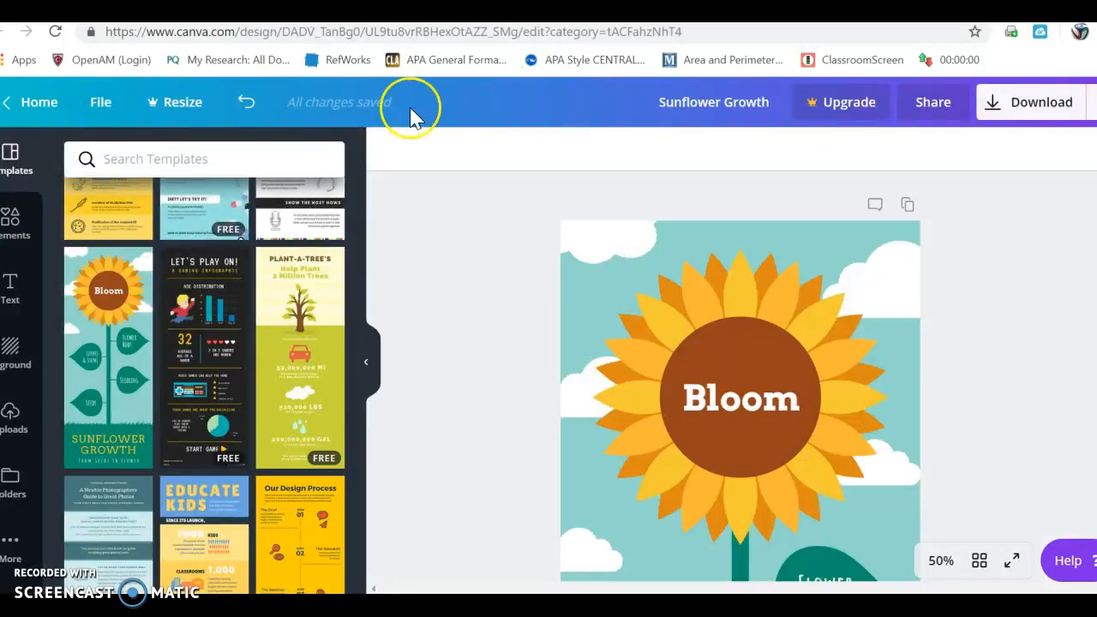
Browse the infographic templates and apply the Sunflower Growth template to the design.
scroll(262, 257, down, 10)
scroll(265, 266, up, 6)
scroll(265, 266, down, 4)
scroll(265, 265, up, 4)
scroll(265, 266, up, 6)
click(271, 330)
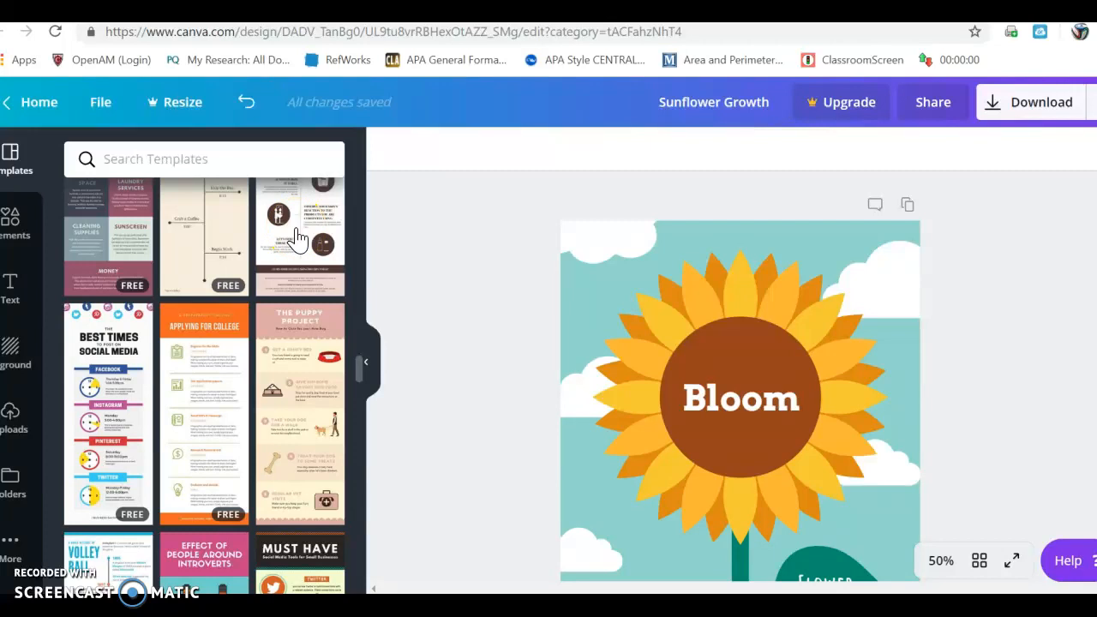
scroll(297, 238, down, 15)
scroll(297, 238, down, 15)
scroll(298, 239, up, 3)
click(109, 390)
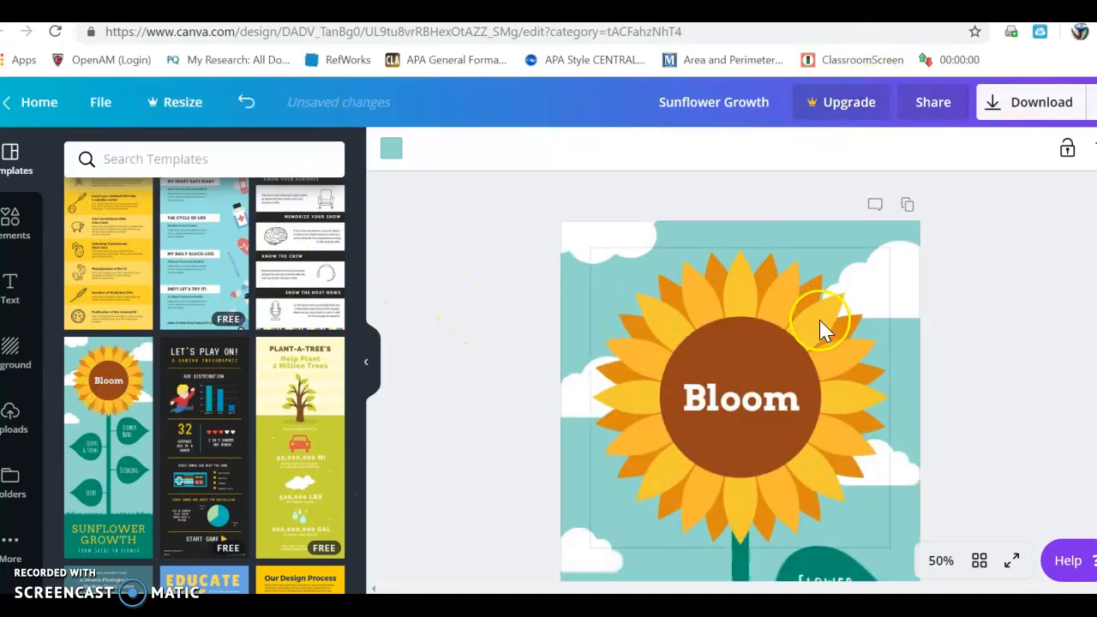
Examine the Sunflower Growth template from the Bloom flower through the leaf labels to the title and subtitle.
scroll(819, 320, down, 5)
scroll(820, 327, down, 2)
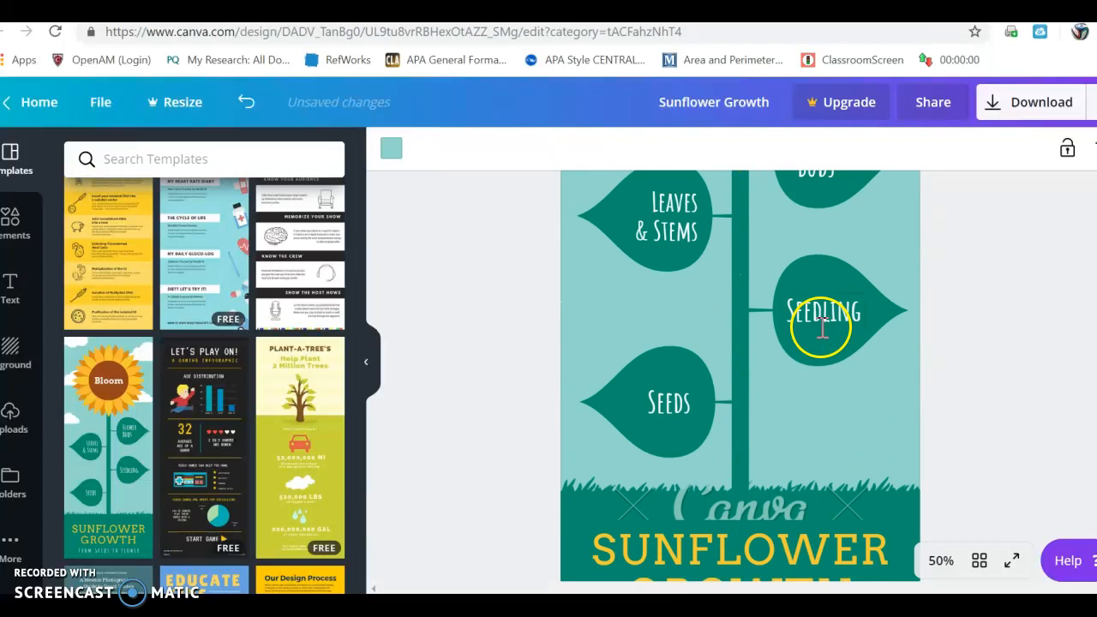
scroll(814, 296, up, 8)
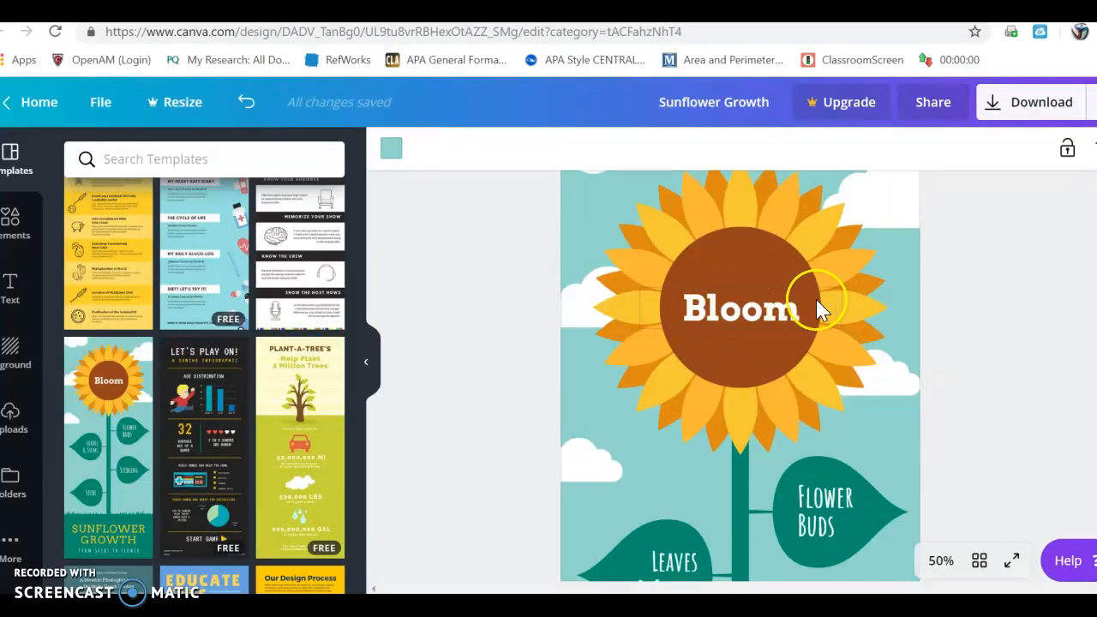
scroll(747, 316, down, 2)
scroll(747, 315, down, 6)
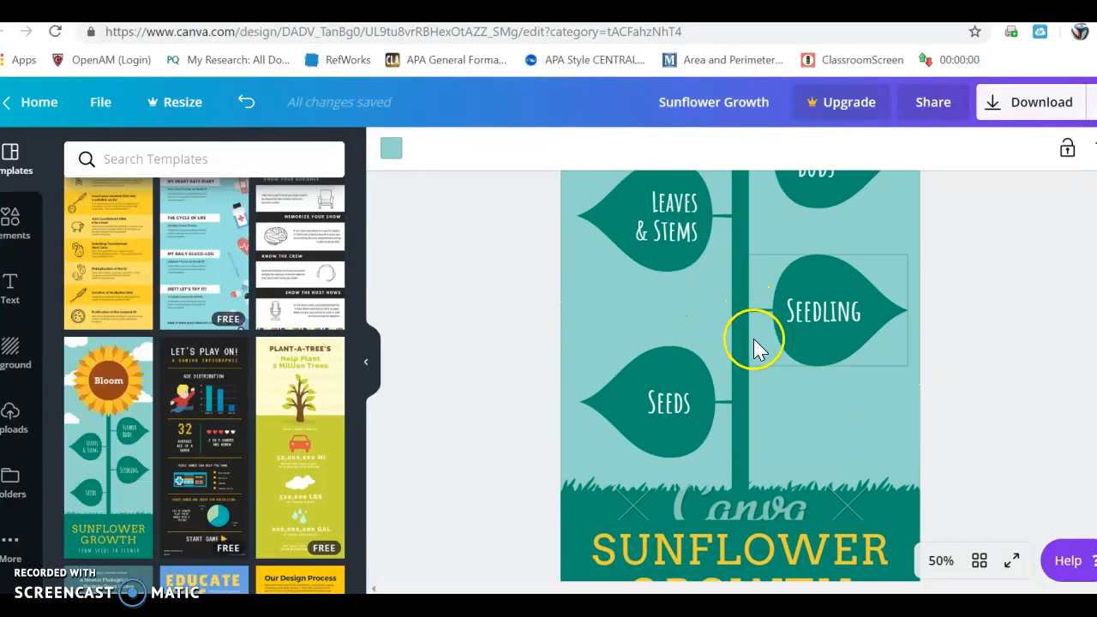
scroll(753, 342, down, 4)
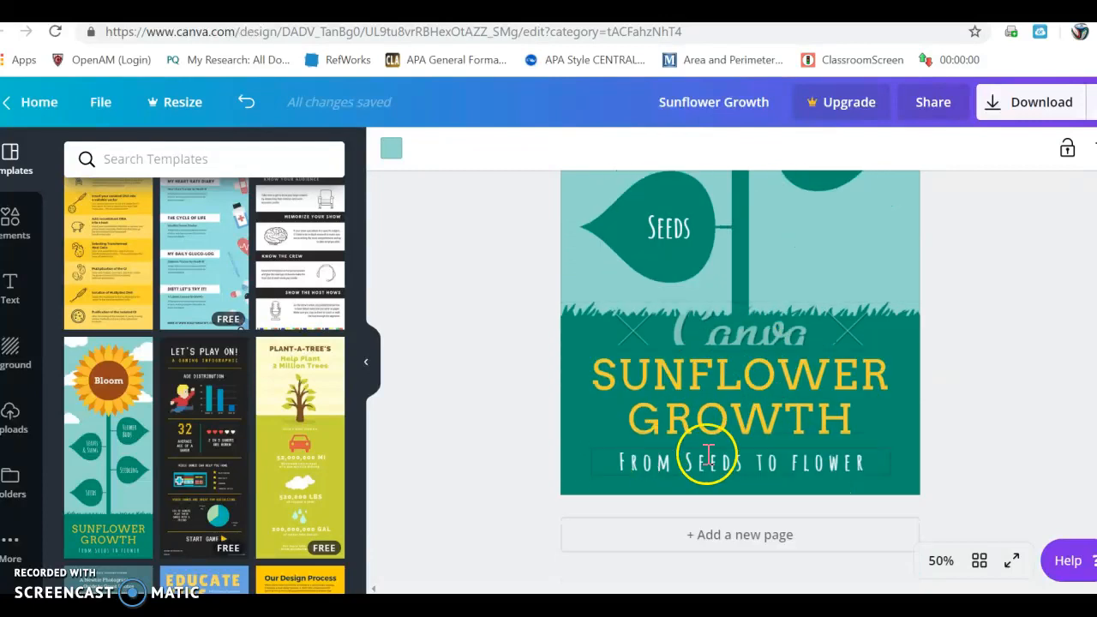
scroll(789, 381, up, 2)
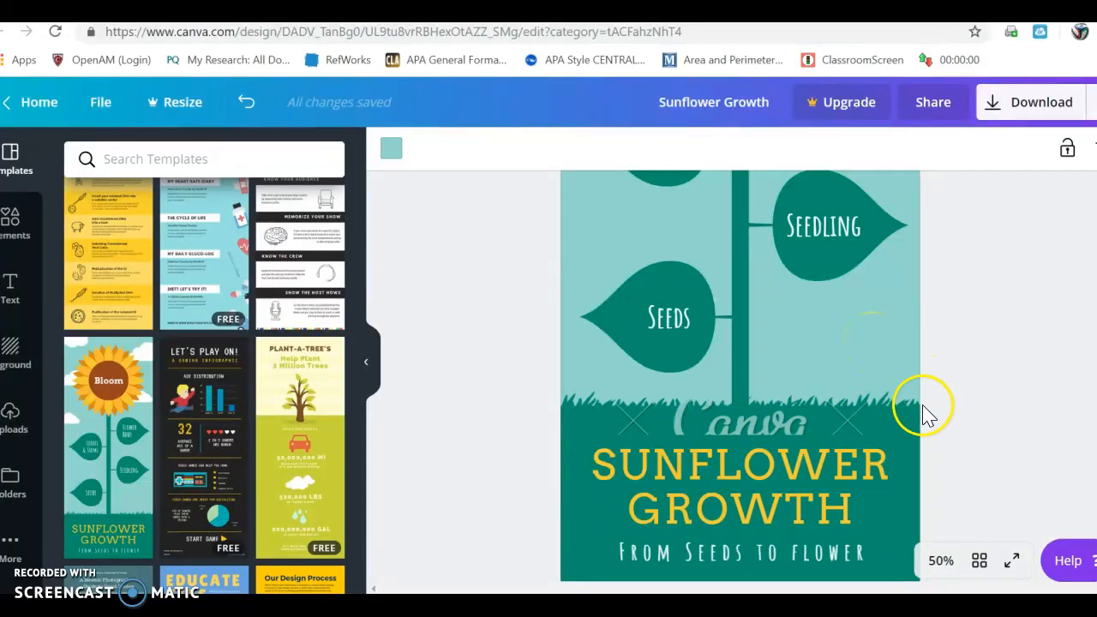
scroll(911, 363, up, 3)
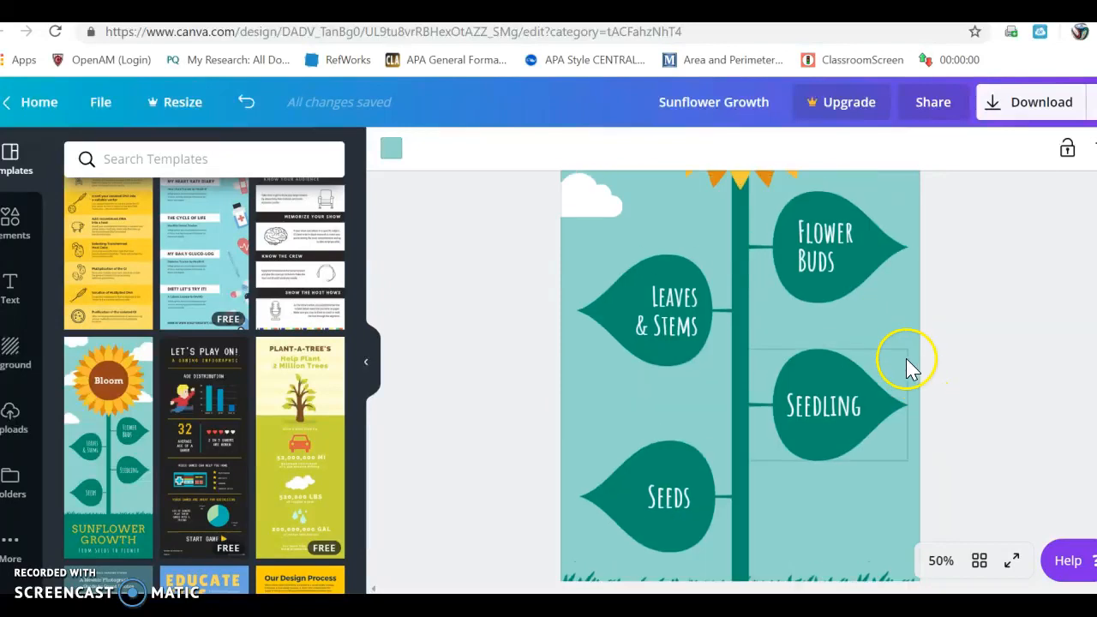
scroll(994, 231, up, 3)
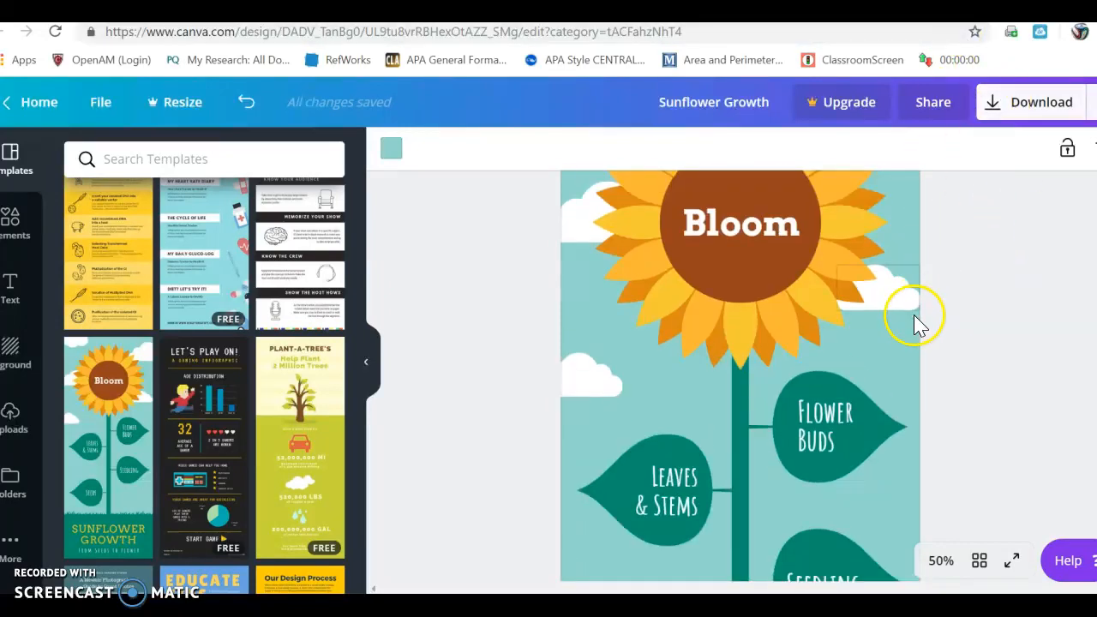
scroll(867, 323, up, 3)
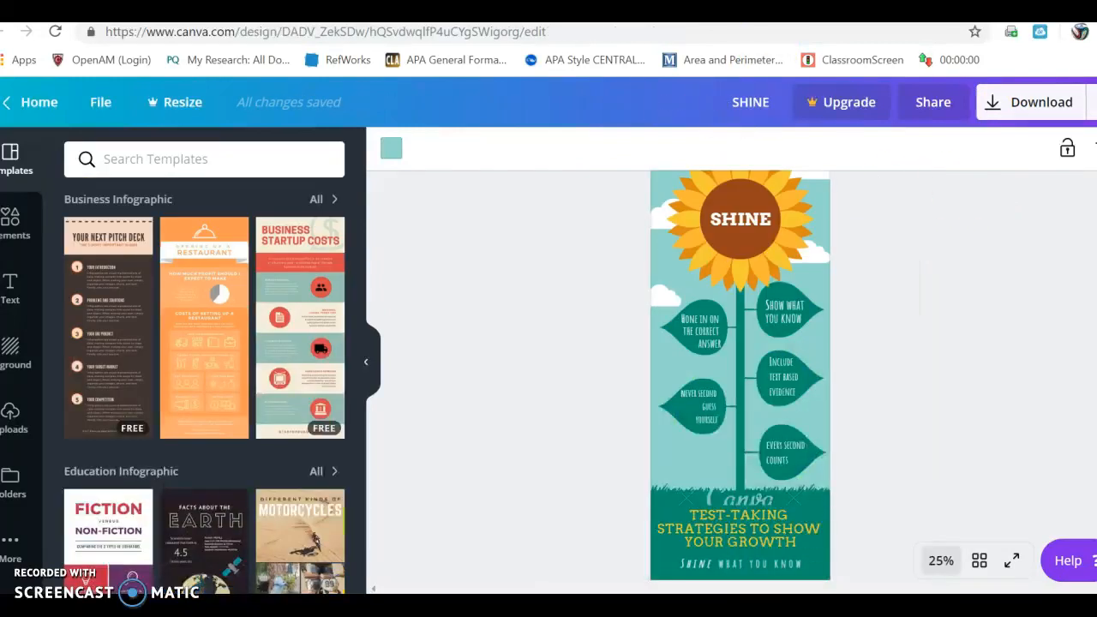
Look over the SHINE infographic, set its zoom to 100%, and read the flower, leaf, title and tagline texts.
scroll(696, 296, down, 2)
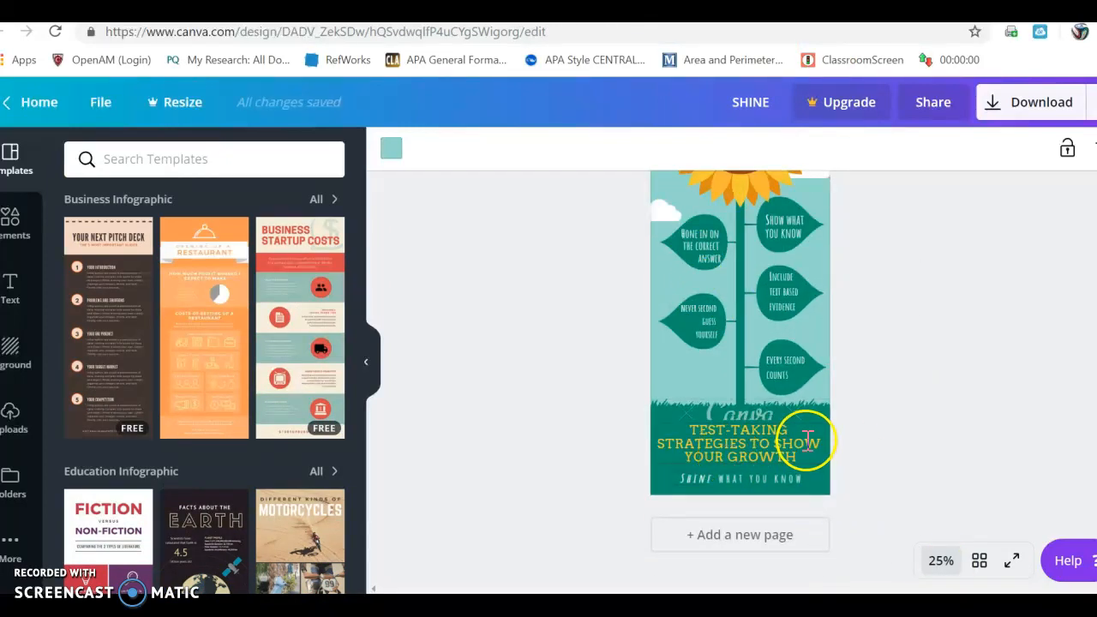
scroll(720, 510, up, 1)
scroll(743, 519, down, 1)
scroll(742, 518, up, 1)
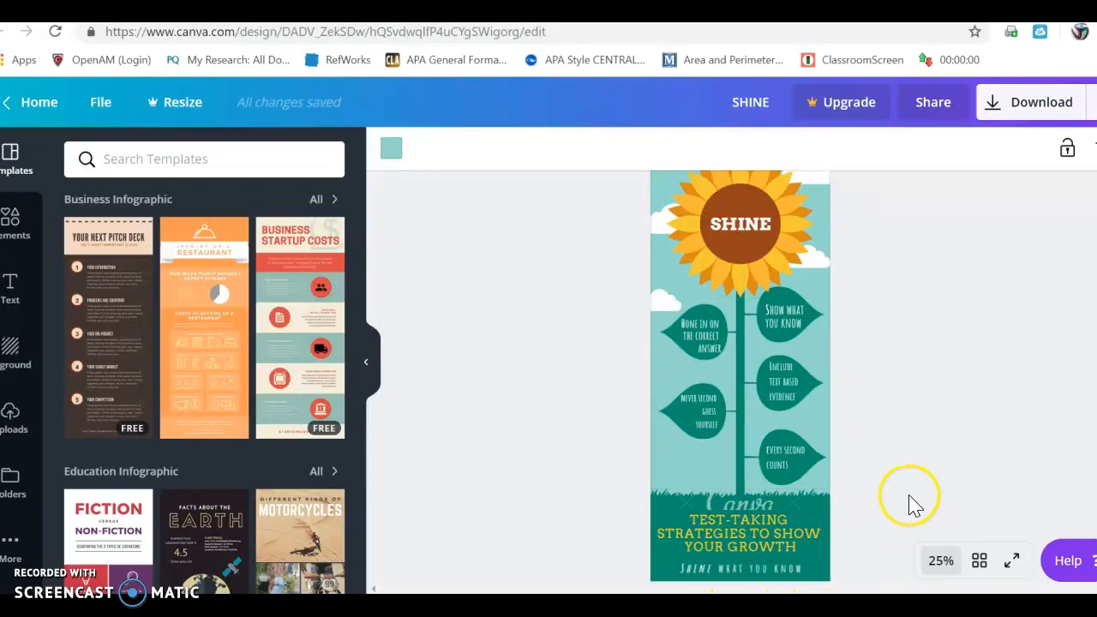
click(940, 561)
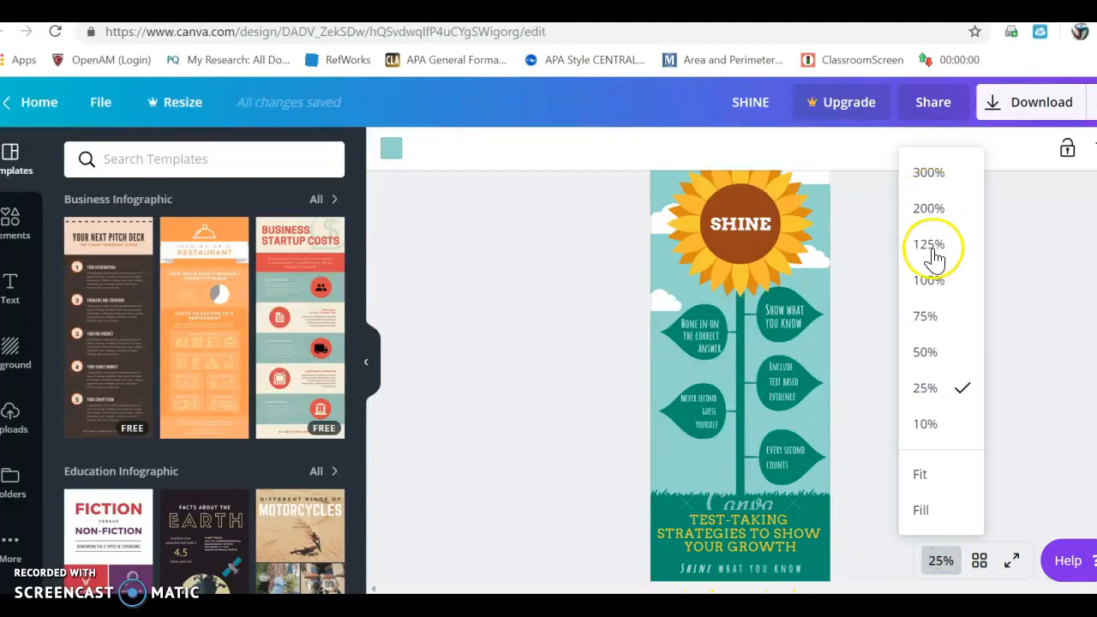
click(931, 280)
scroll(975, 385, up, 5)
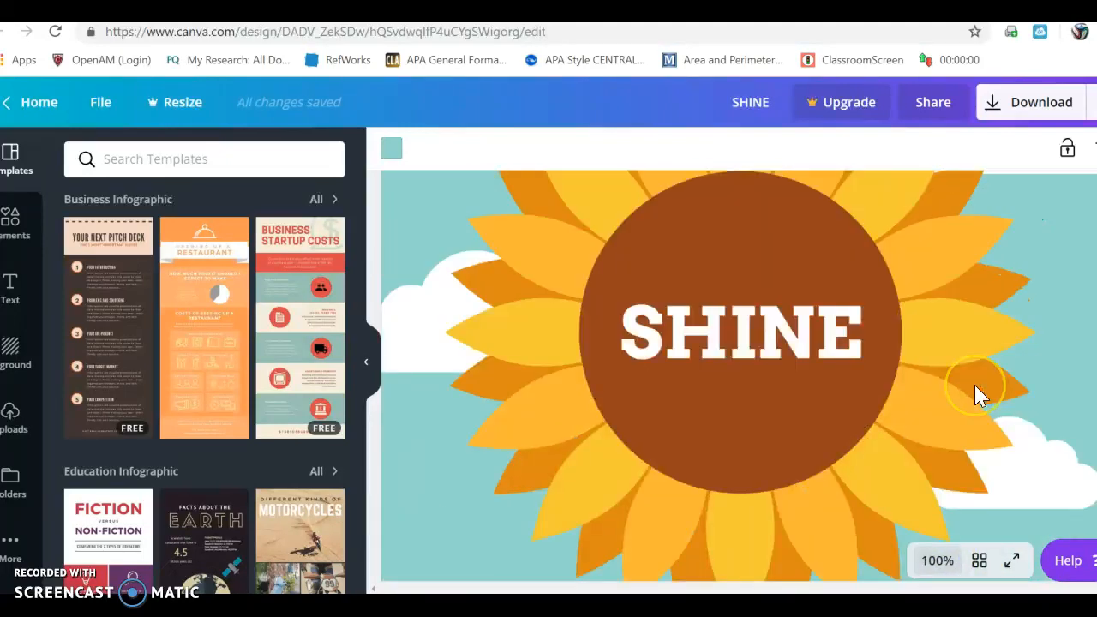
scroll(975, 385, down, 2)
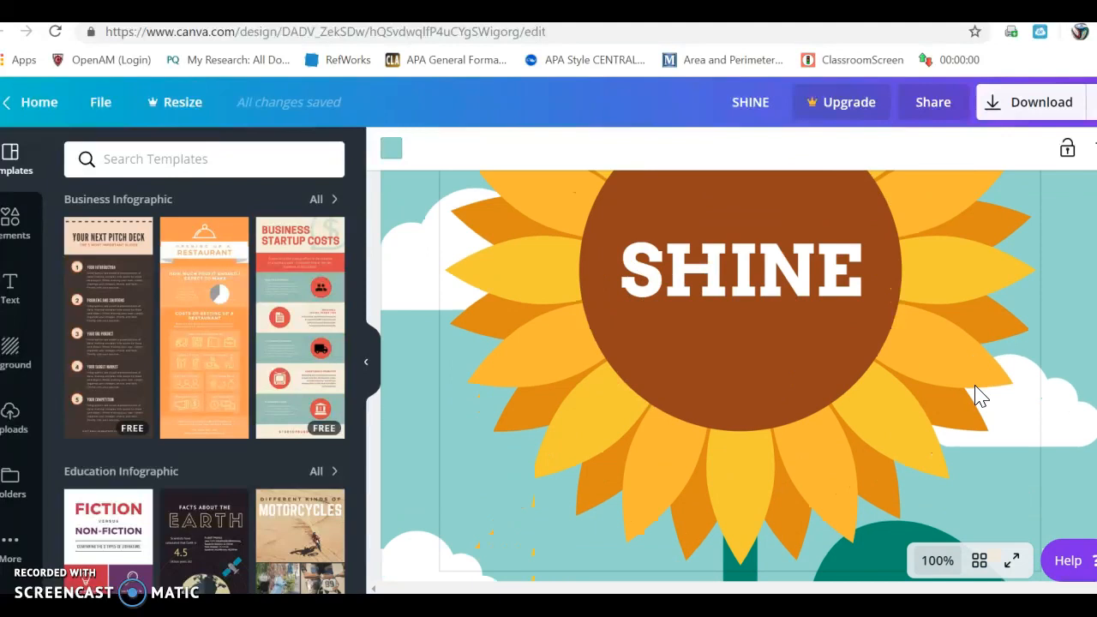
scroll(975, 385, down, 3)
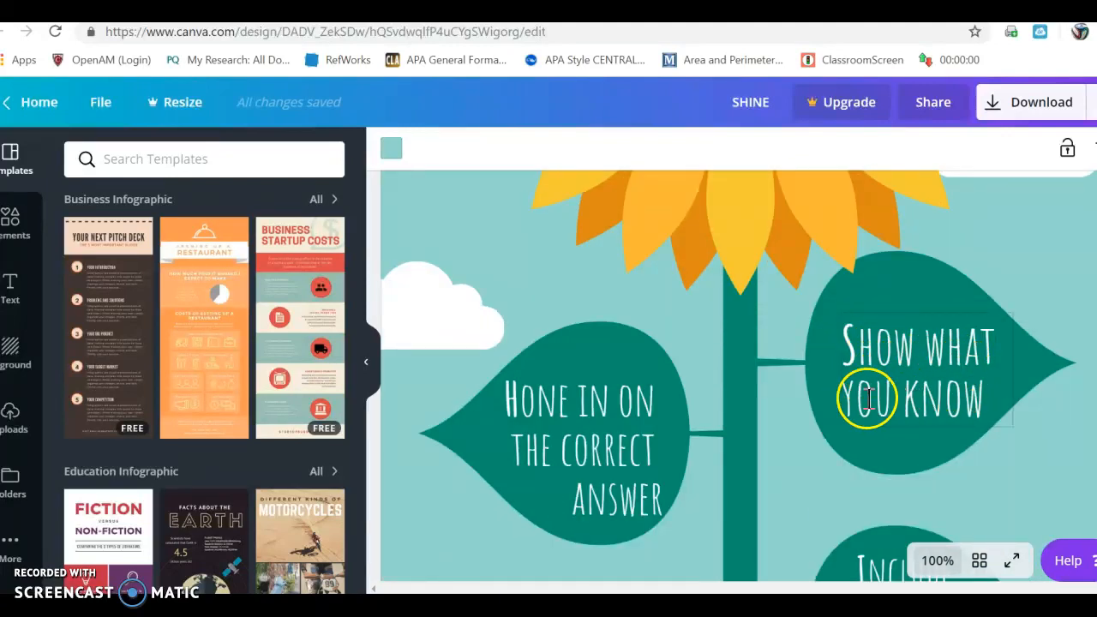
scroll(657, 368, down, 2)
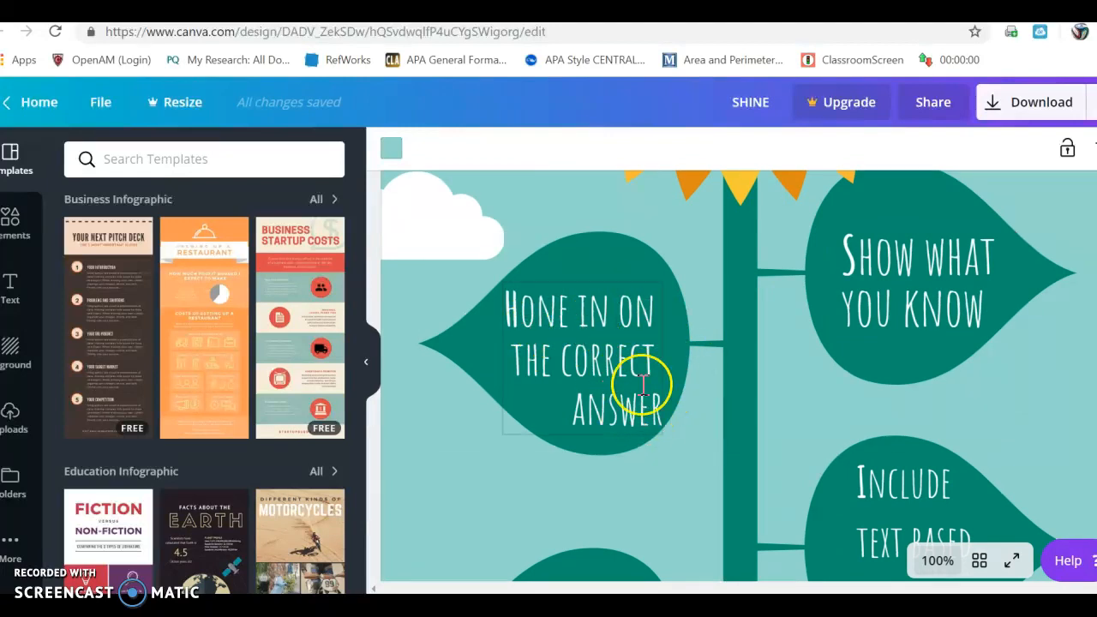
scroll(667, 386, down, 4)
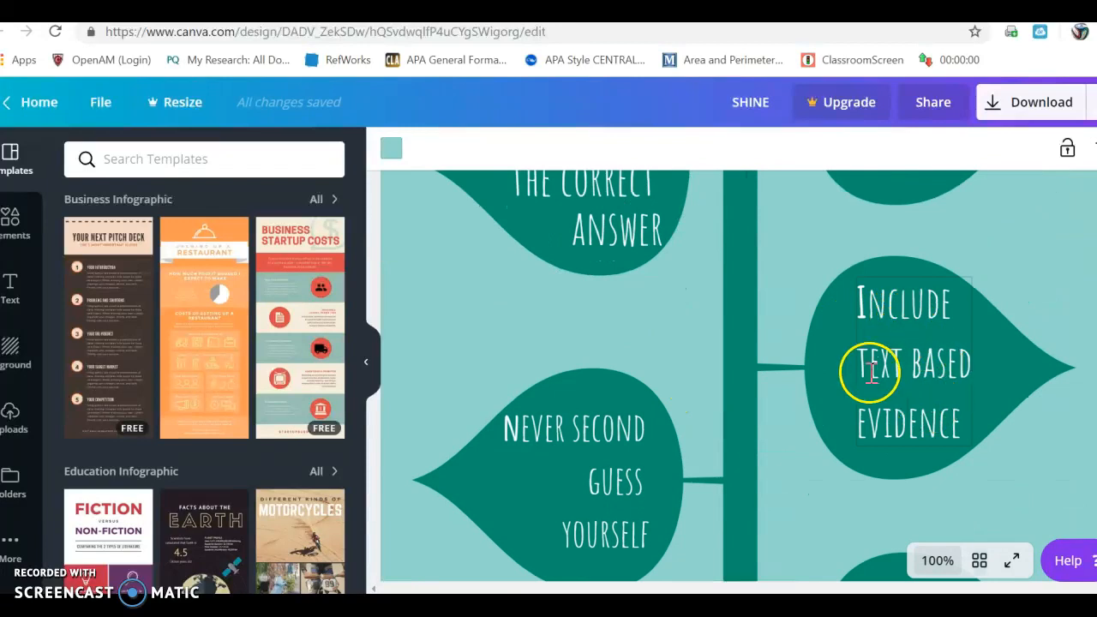
scroll(869, 371, down, 4)
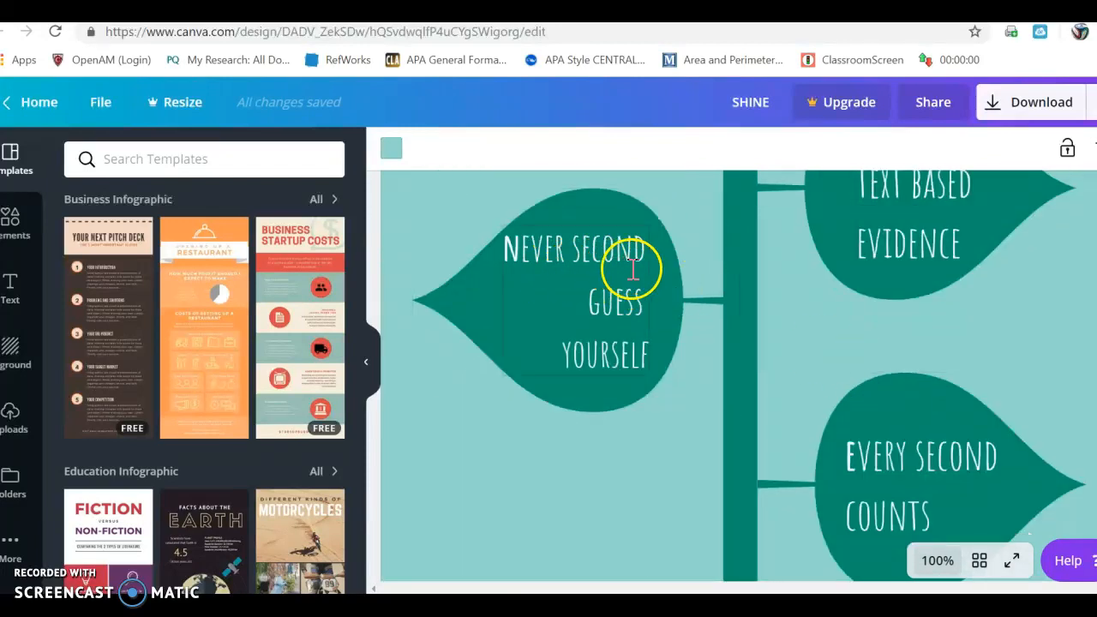
scroll(918, 314, down, 4)
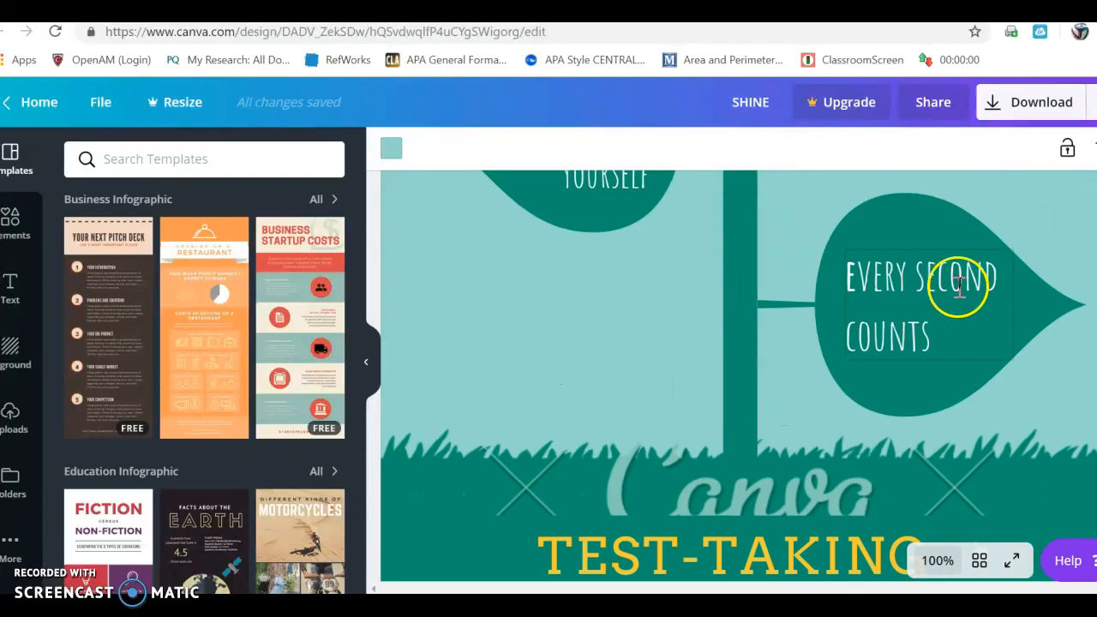
scroll(959, 289, down, 2)
scroll(899, 288, down, 4)
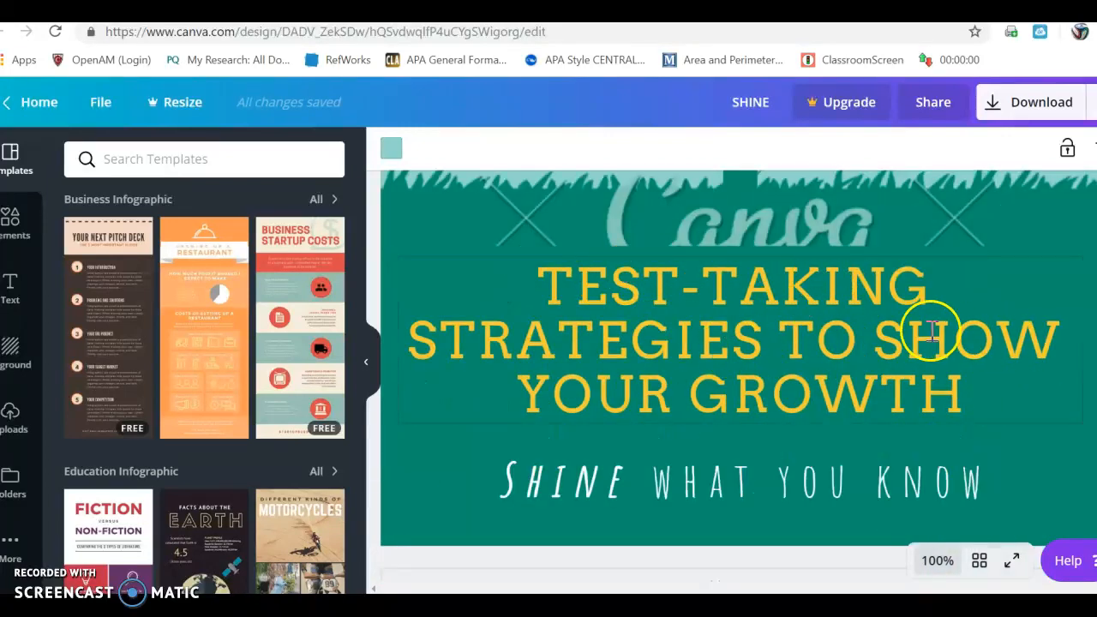
Download the SHINE infographic as a watermarked draft in PNG format.
click(1090, 107)
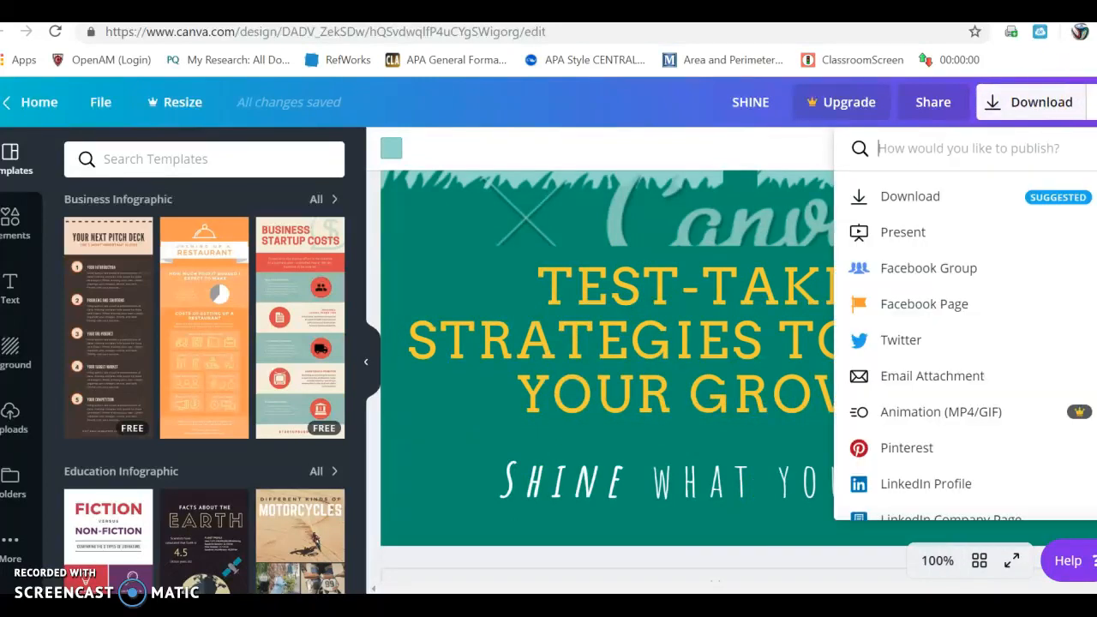
click(912, 198)
click(975, 224)
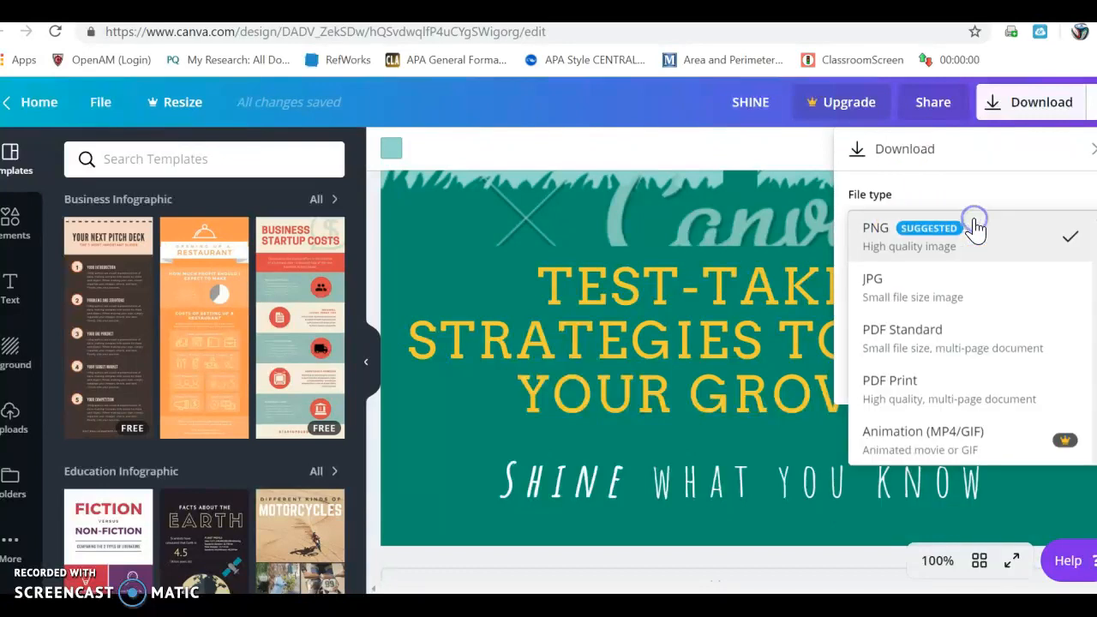
click(931, 248)
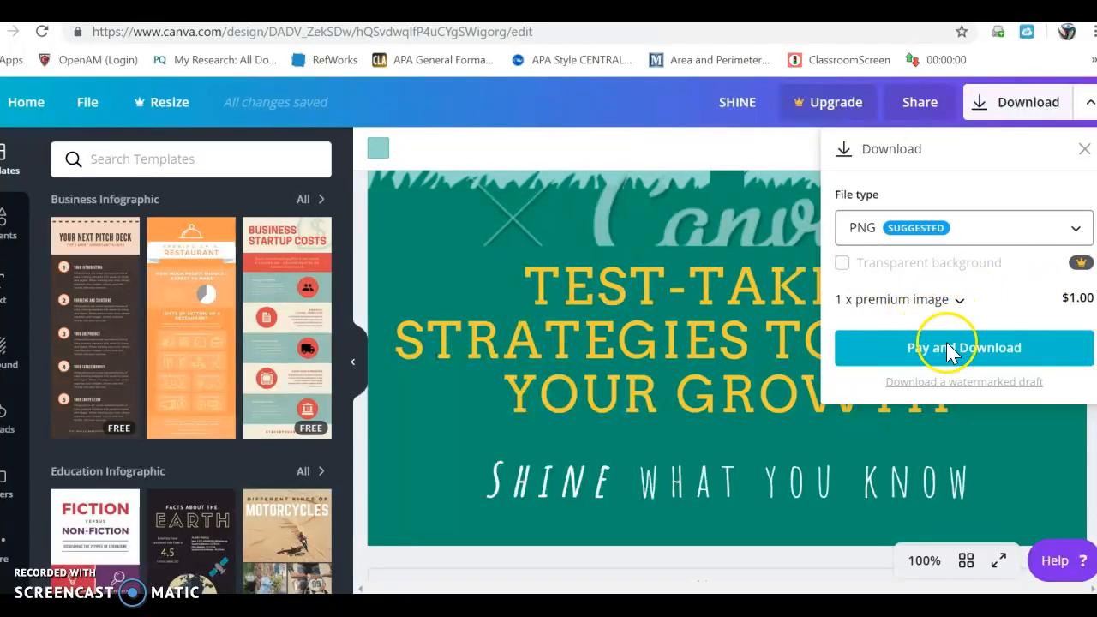
click(958, 386)
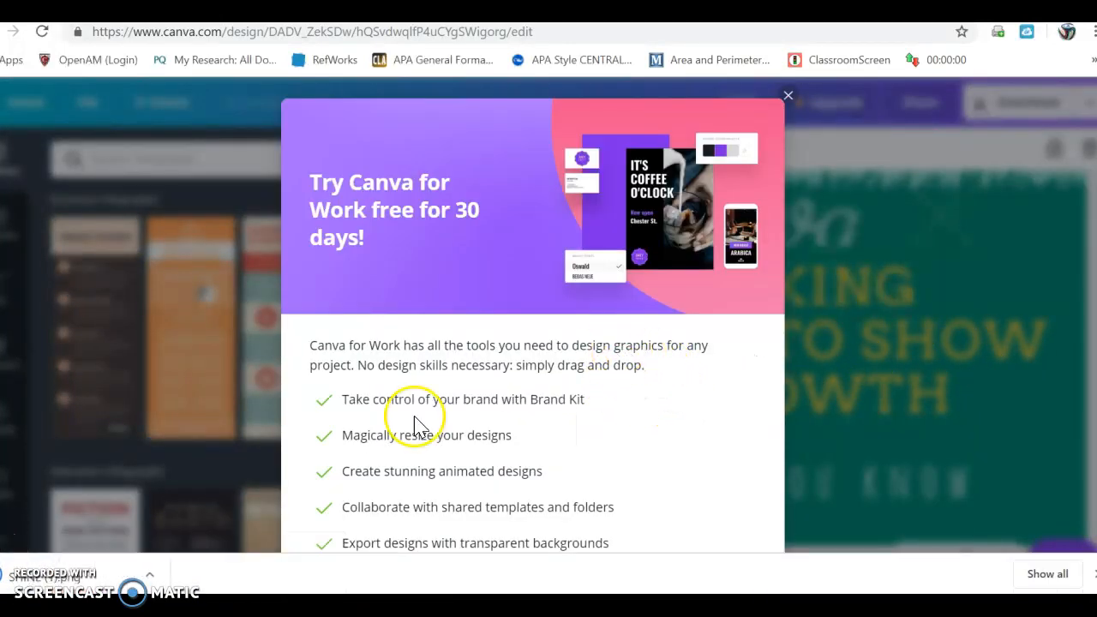
Open the downloaded SHINE PNG to check the infographic, and return to the browser.
scroll(614, 360, down, 1)
click(74, 573)
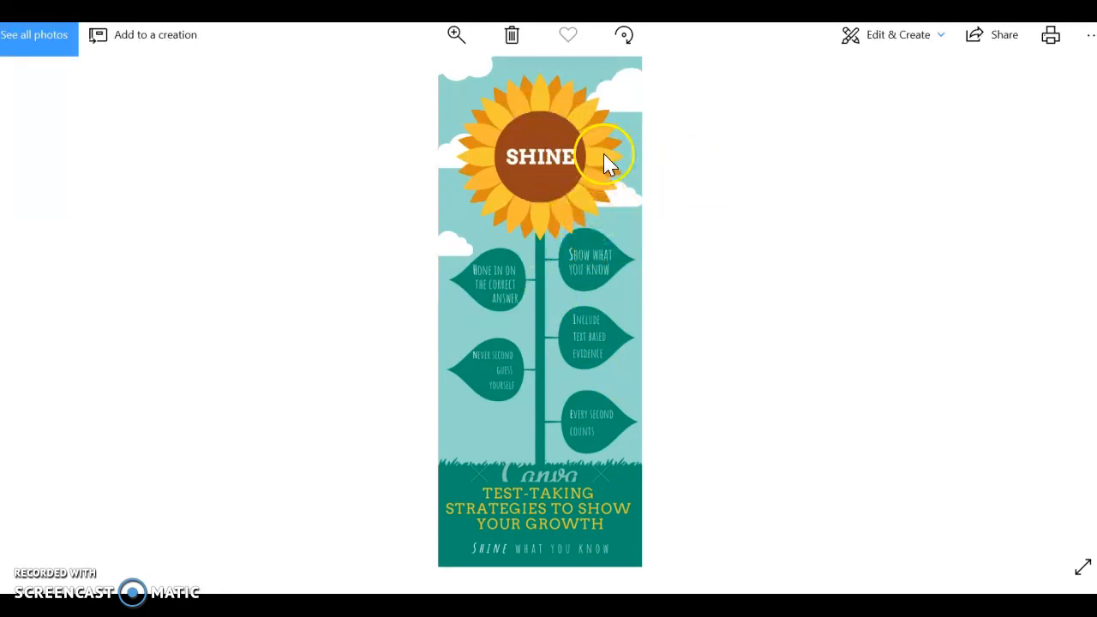
key(alt+Tab)
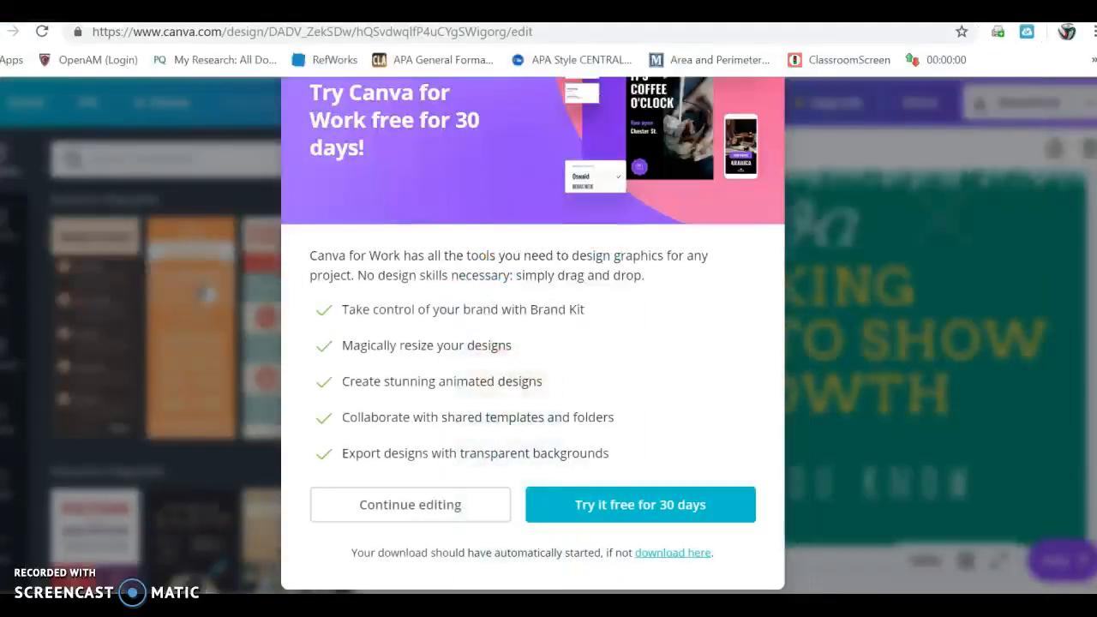
Switch to the Edmodo class post, attach SHINE (1).png from Downloads to the "SHINE" what you know! comment, and post it.
key(ctrl+Tab)
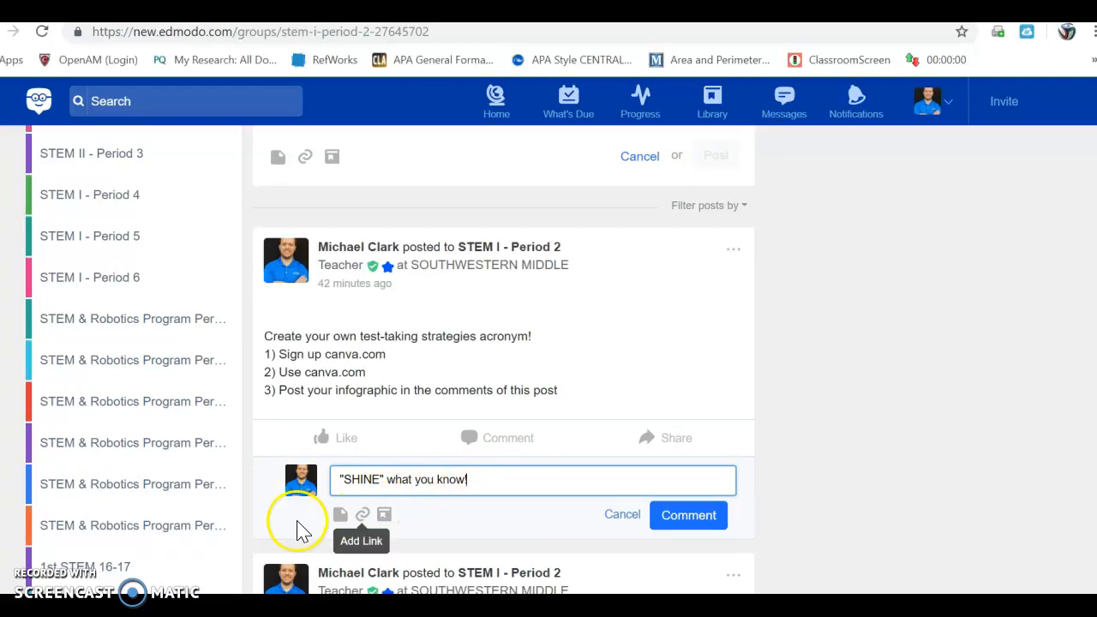
click(341, 517)
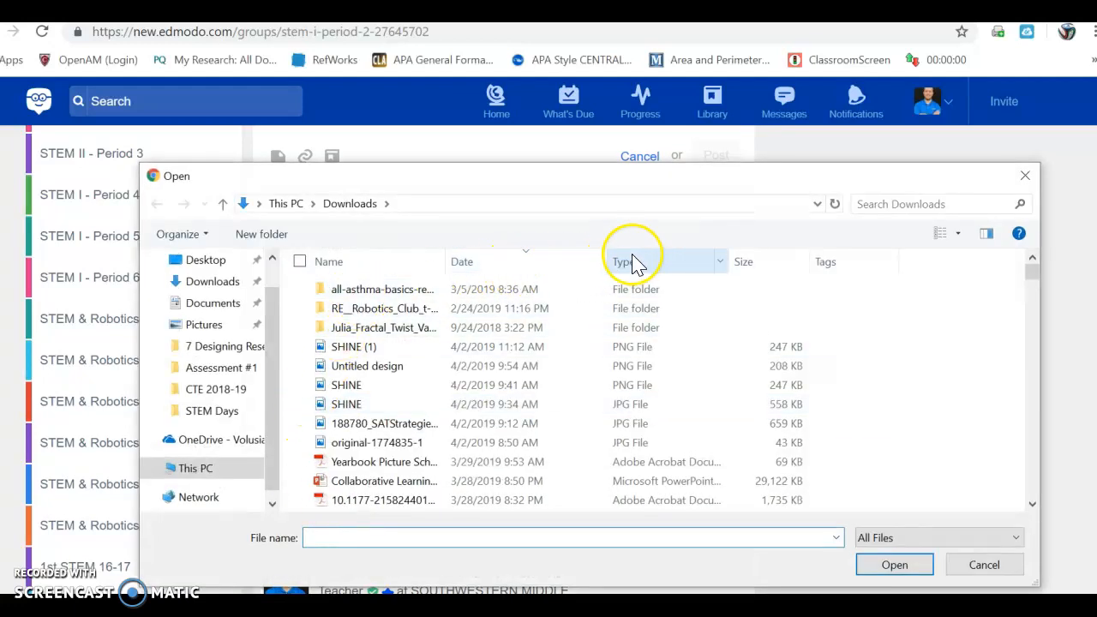
click(504, 264)
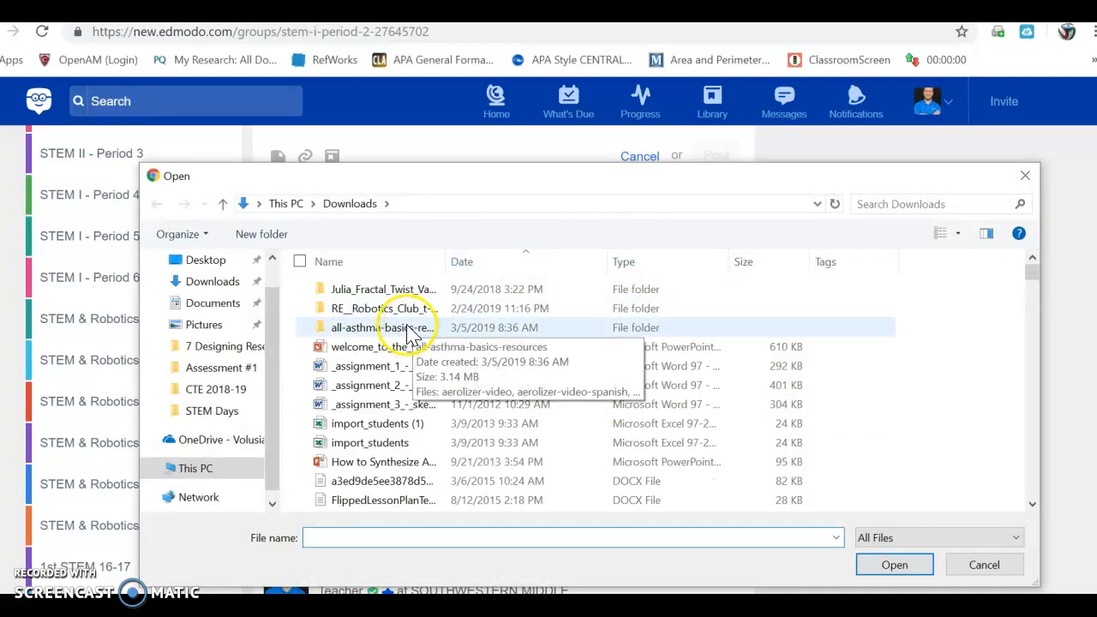
click(210, 285)
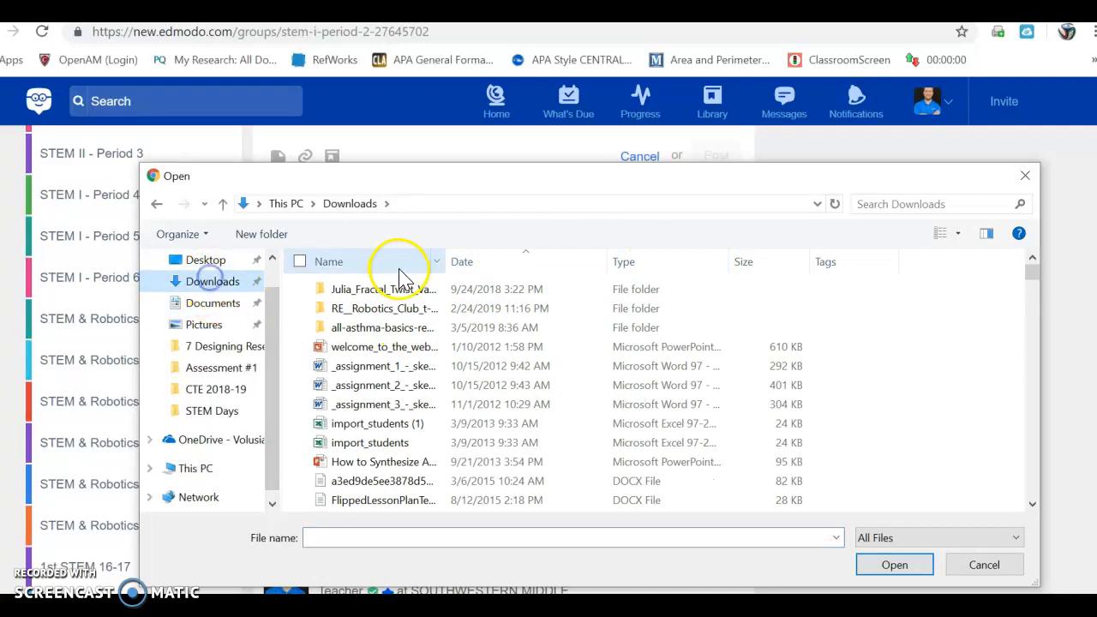
click(502, 264)
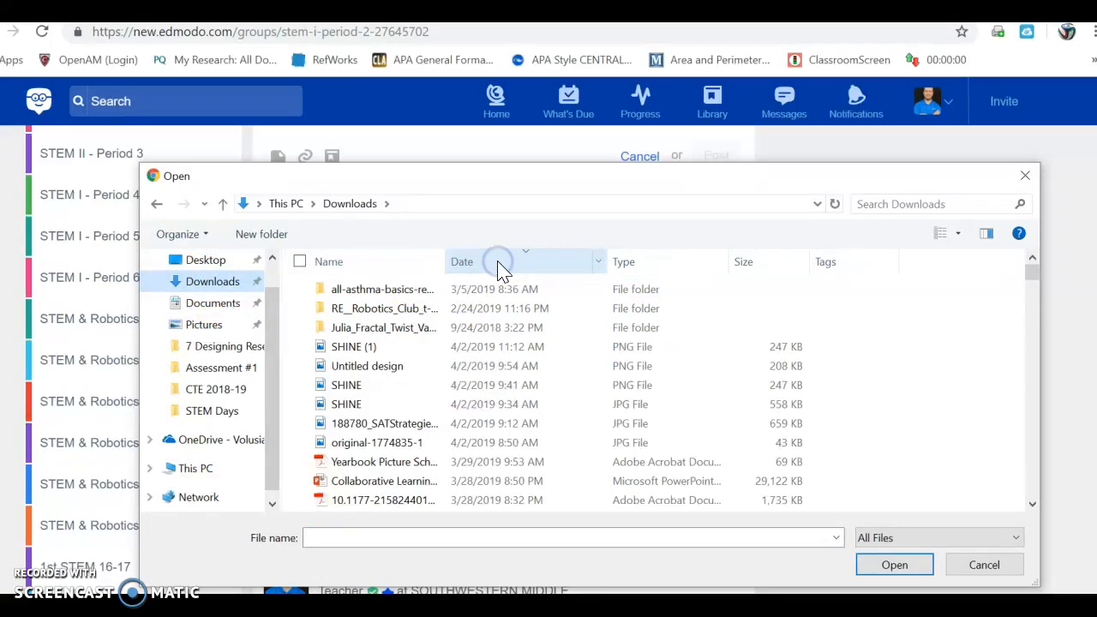
click(378, 346)
click(889, 576)
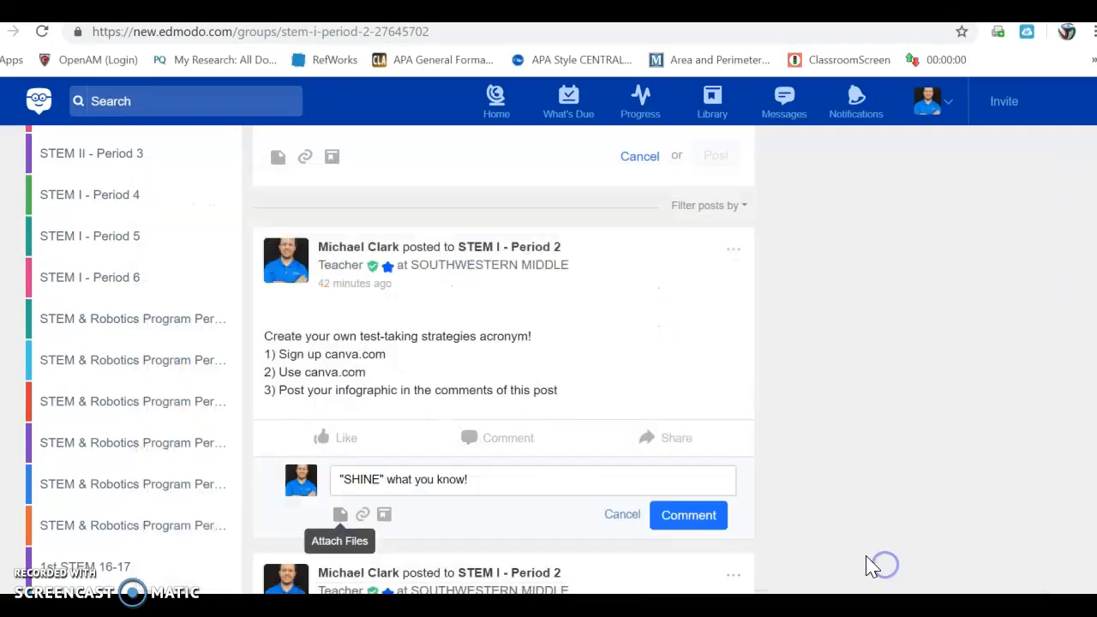
click(694, 549)
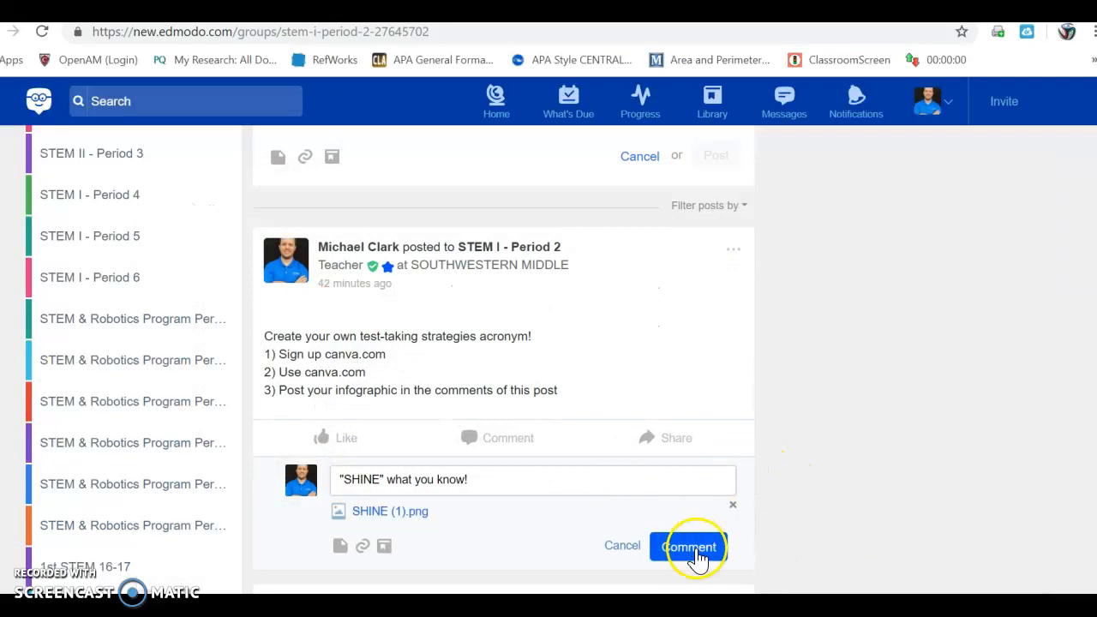
View the SHINE infographic attached to the posted comment at full size, and return to the class feed.
scroll(827, 310, down, 1)
scroll(827, 311, down, 1)
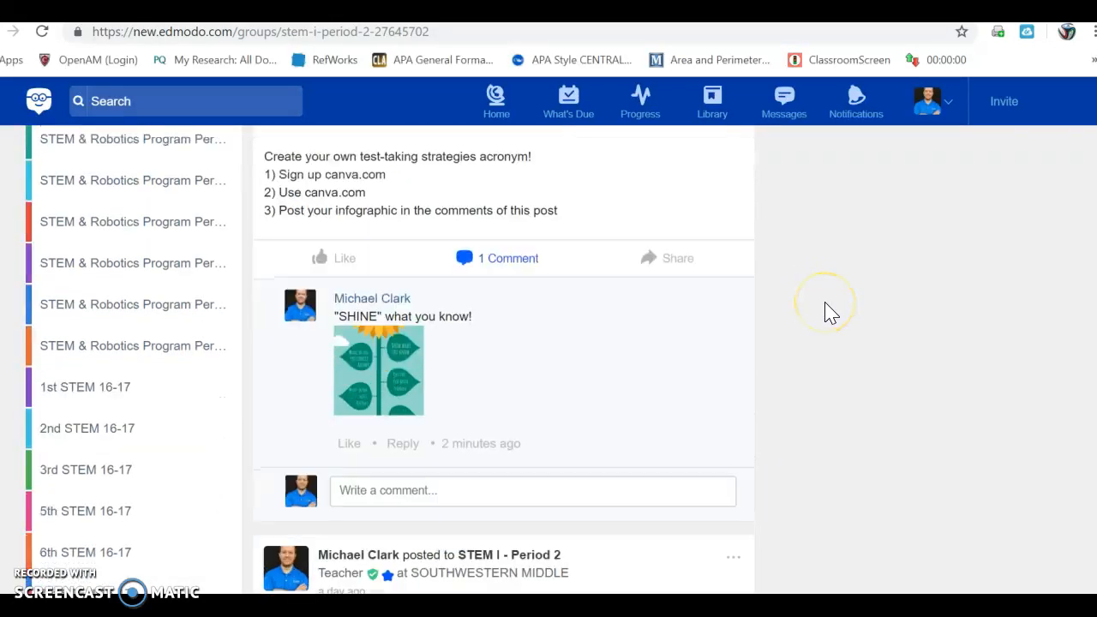
click(387, 367)
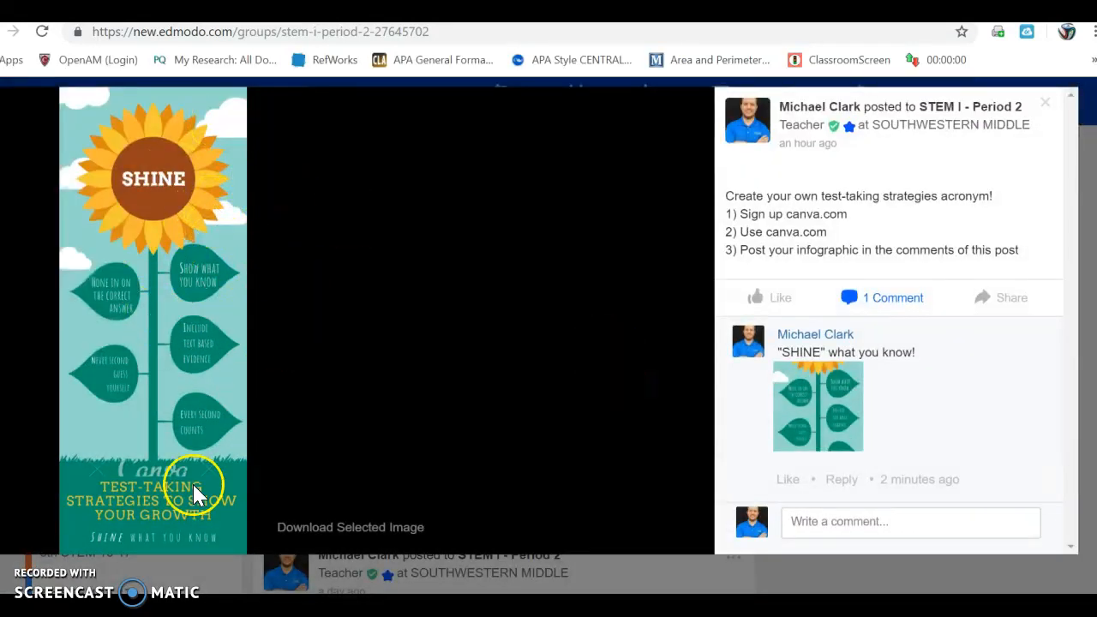
click(1047, 107)
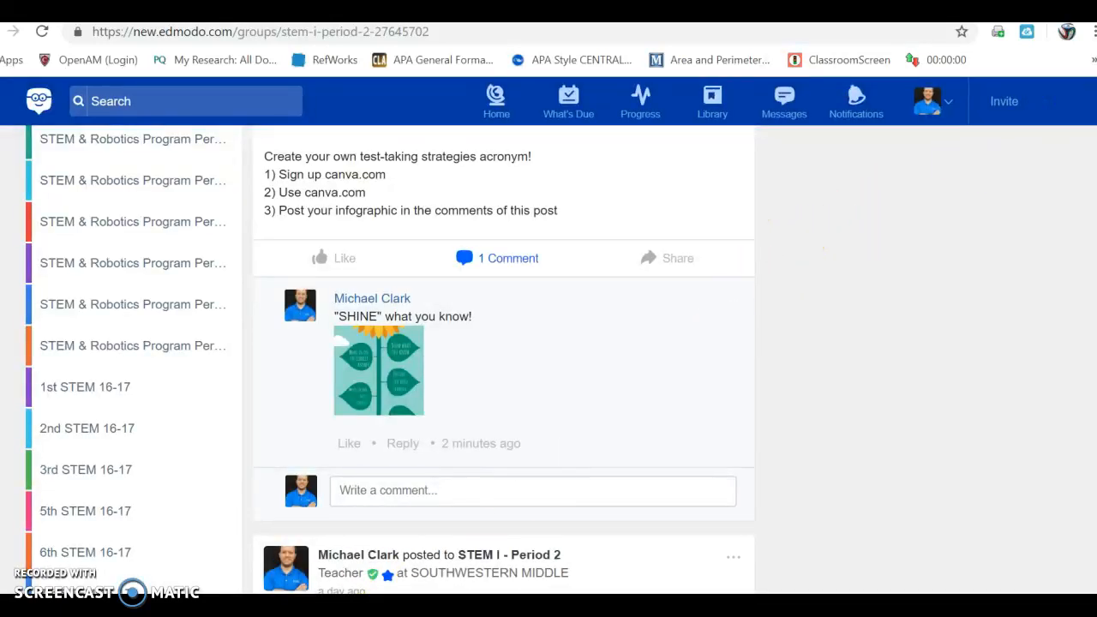